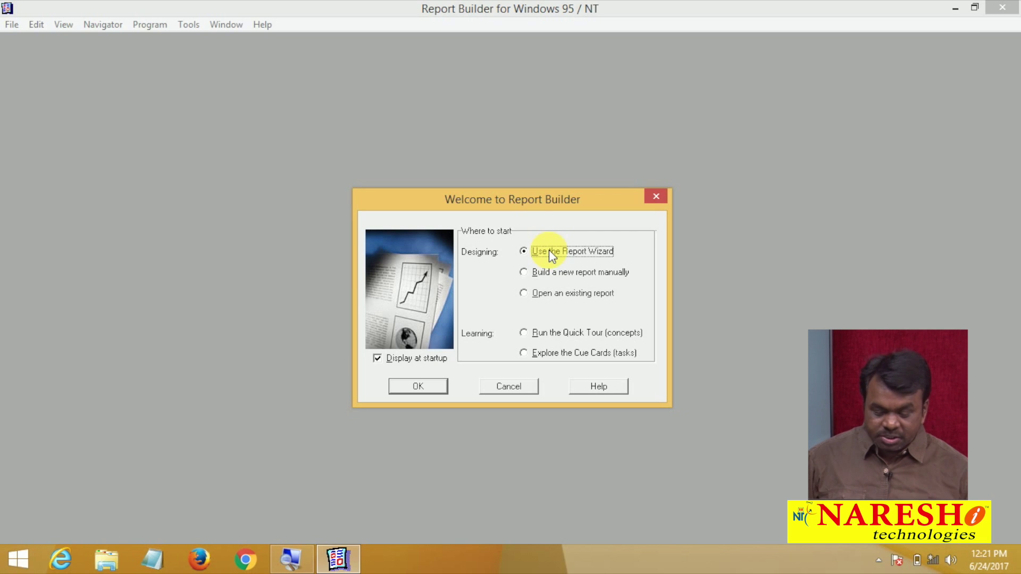
Launch the Report Wizard from the welcome screen and pick the Tabular report style
left_click(418, 387)
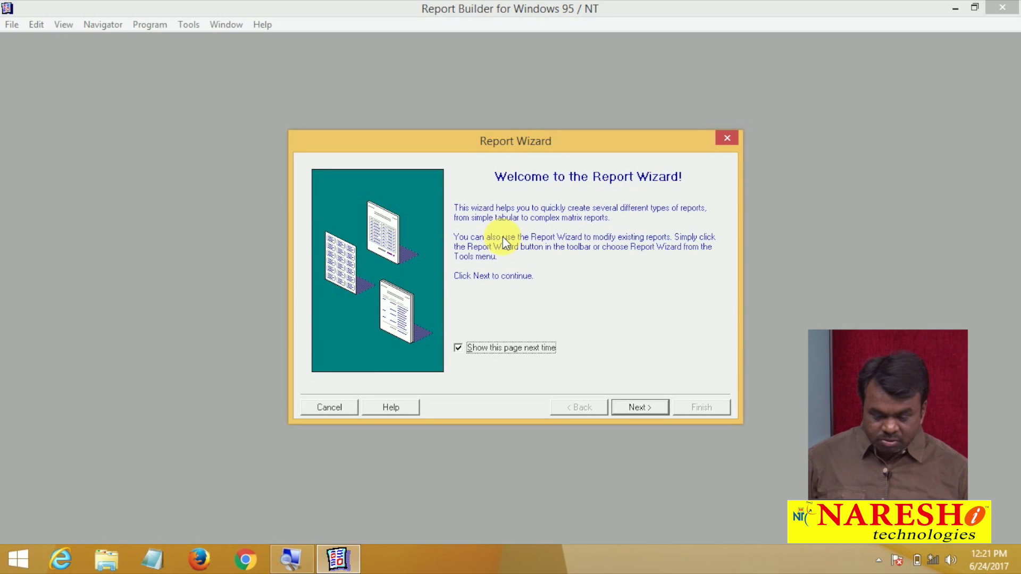
left_click(649, 407)
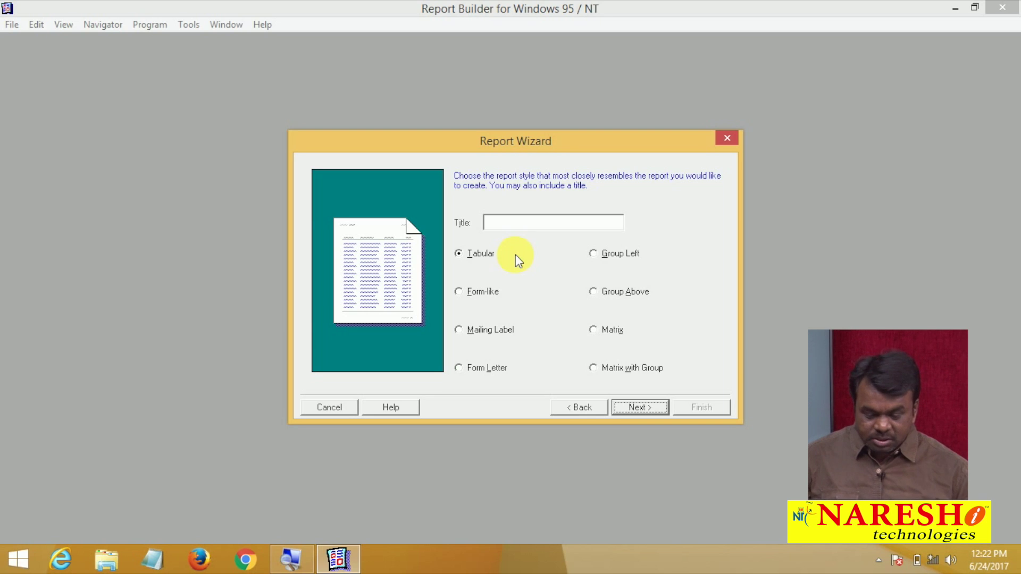
left_click(484, 252)
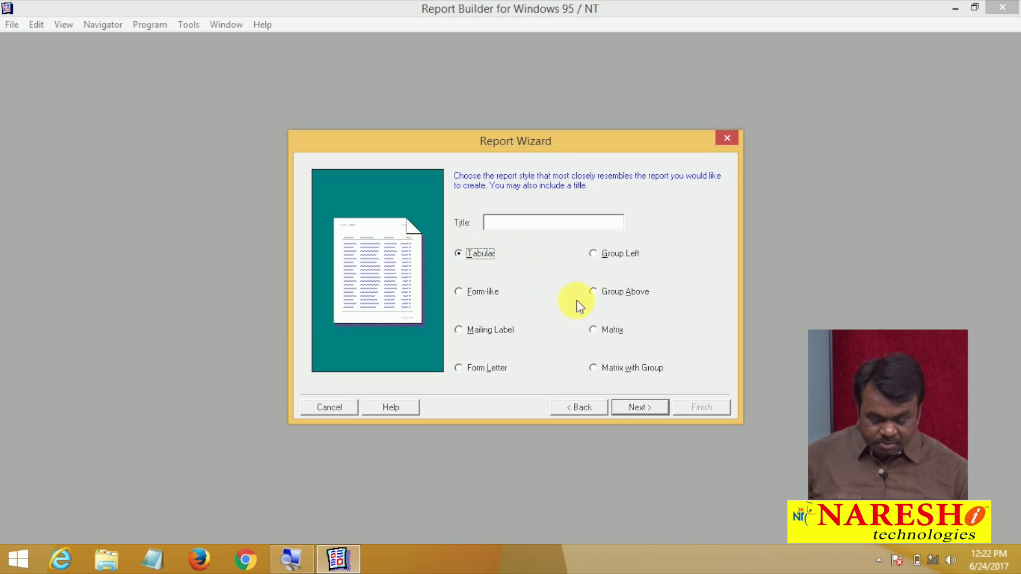
Compare Express query with SQL statement, keep SQL statement, and advance to the query page
left_click(628, 405)
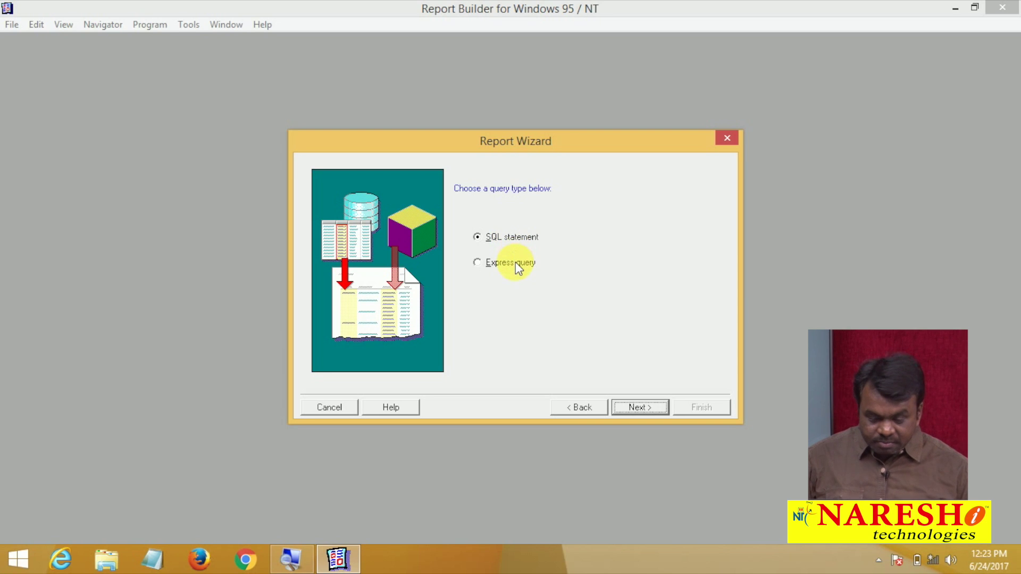
left_click(515, 262)
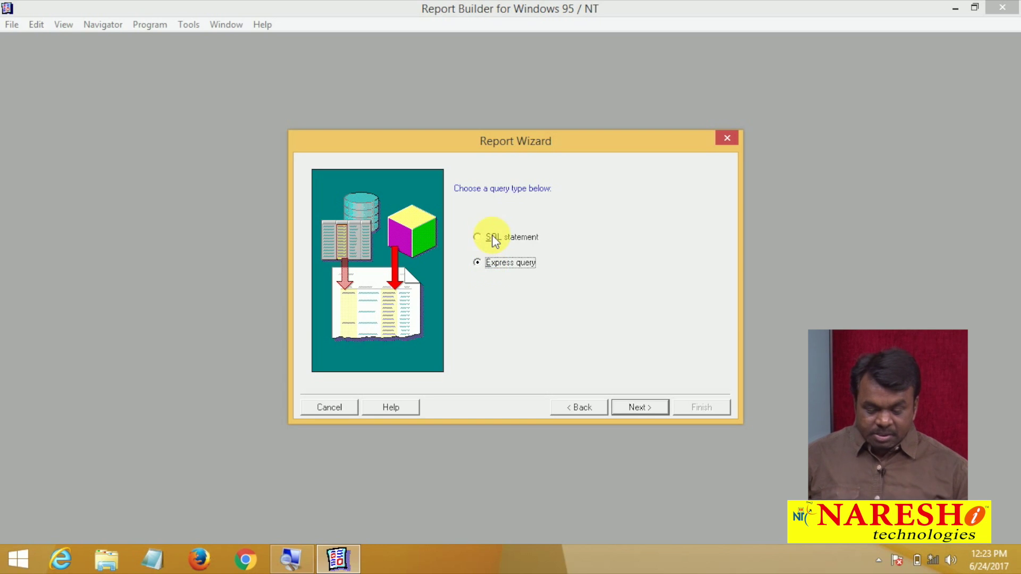
left_click(494, 238)
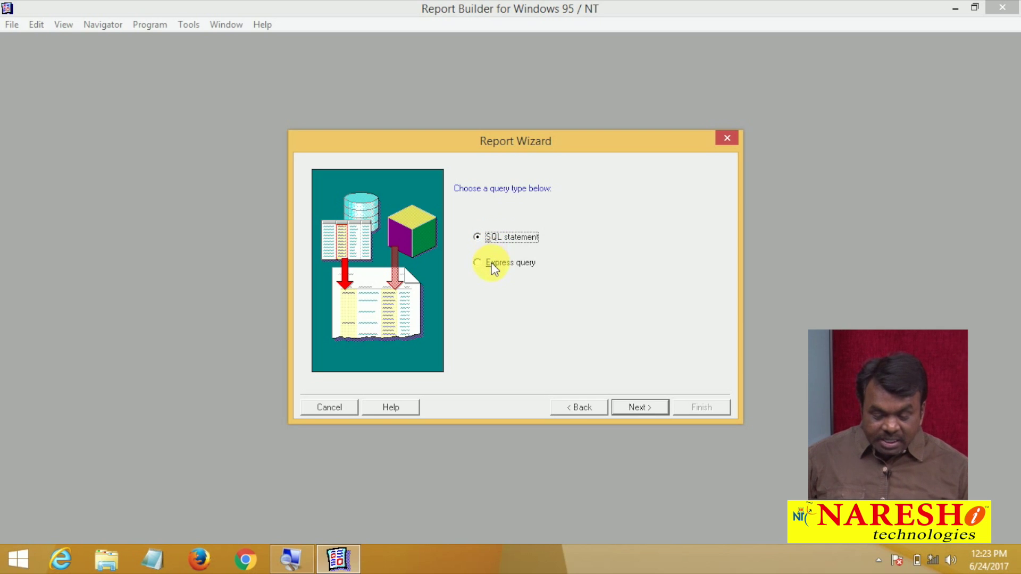
left_click(491, 262)
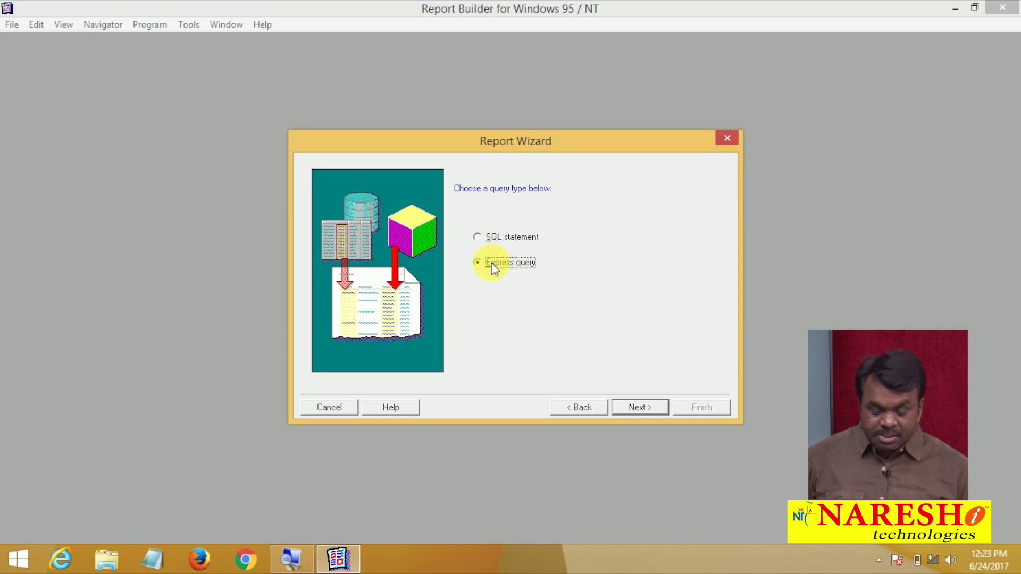
left_click(495, 239)
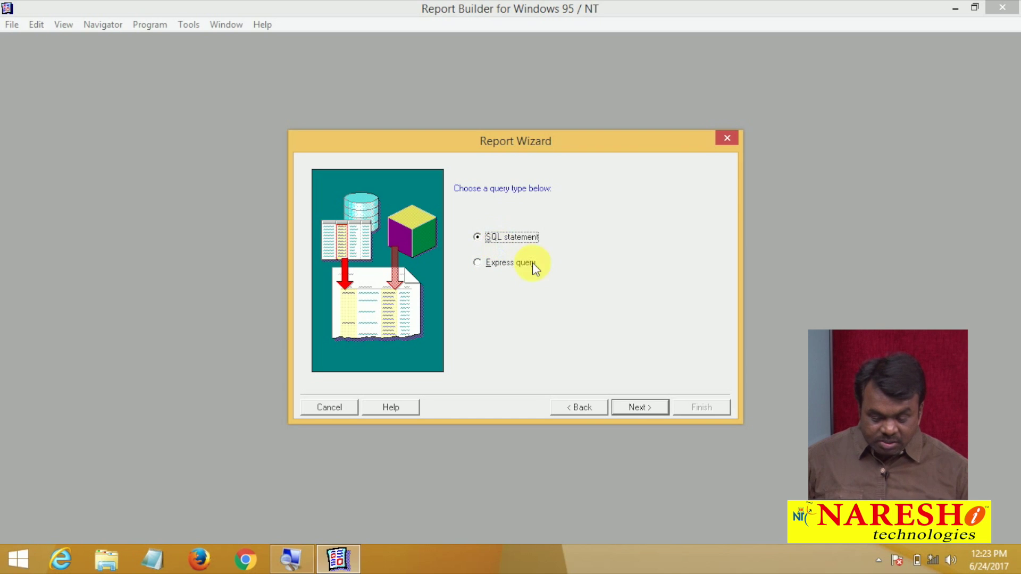
left_click(640, 407)
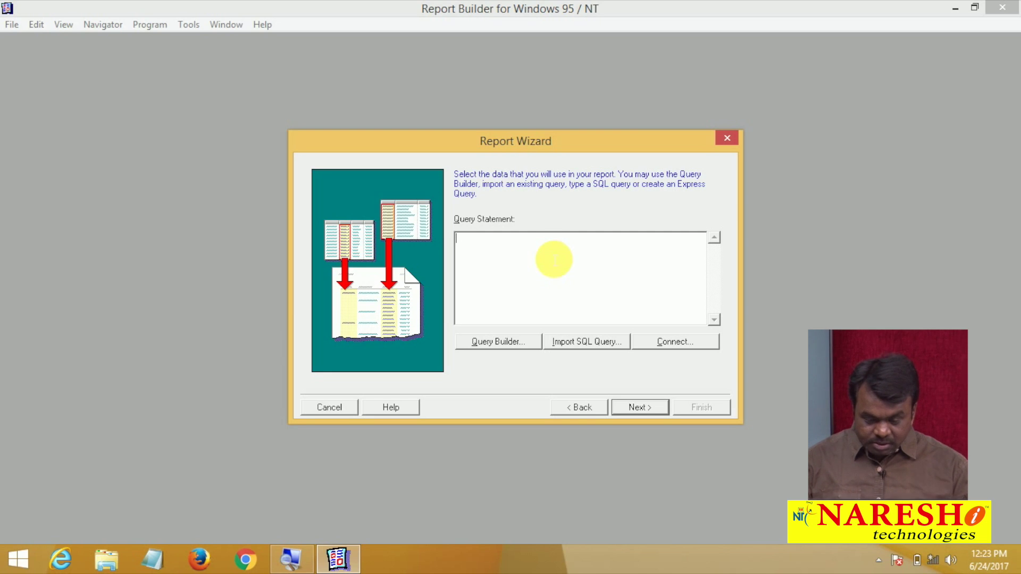
Enter the query SELECT * FROM EMP and bring up the Connect dialog
type("SELECT * FROM EMP")
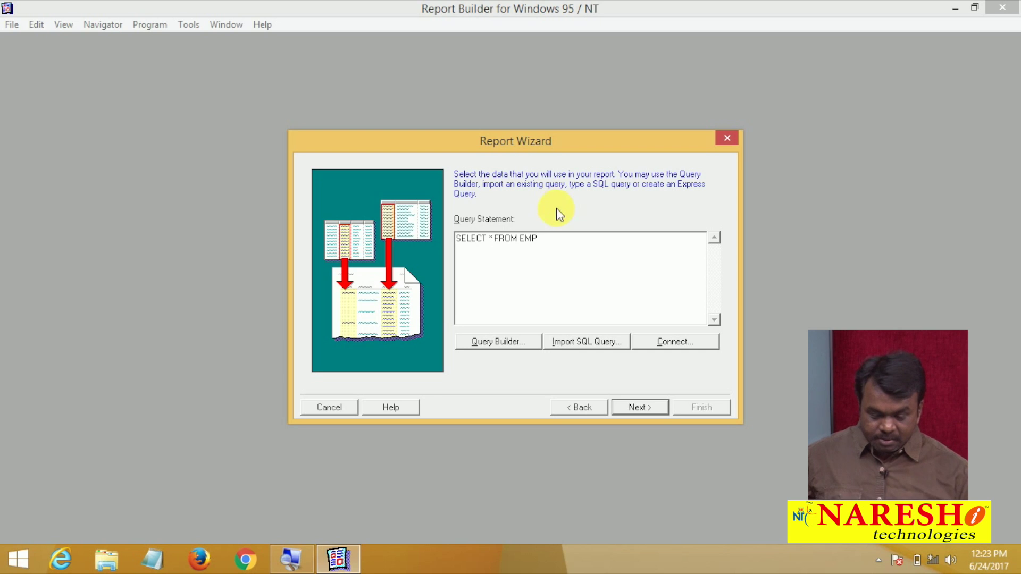
left_click(626, 410)
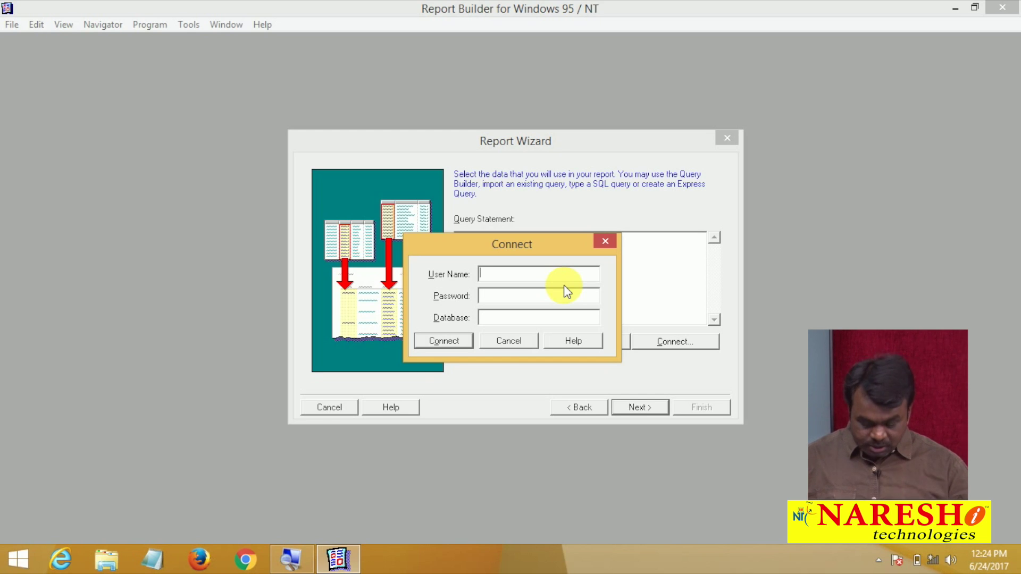
Log in with the database user name and password to database ORCL
type("SCOTT/TIGER")
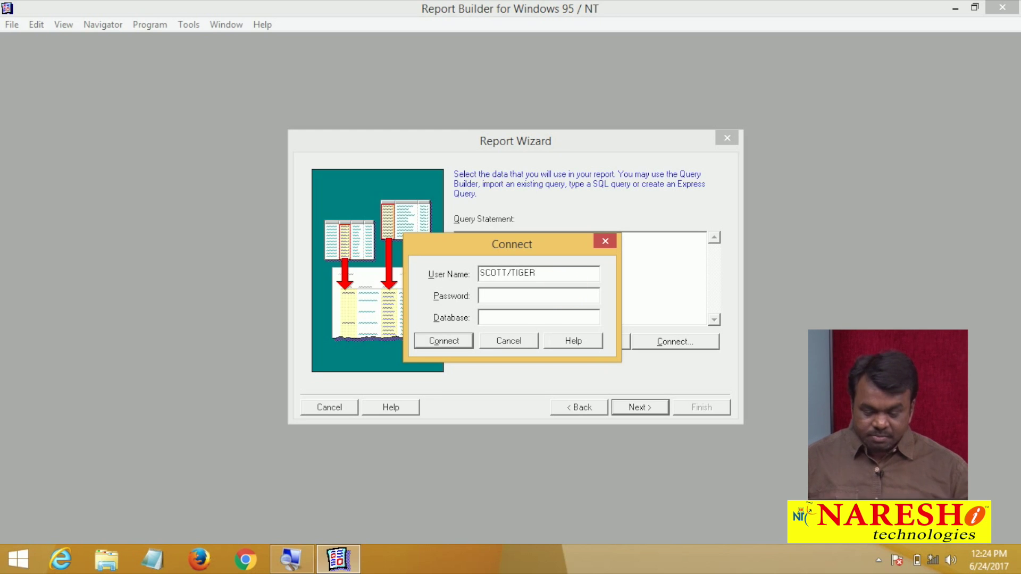
key("Tab")
key("Tab")
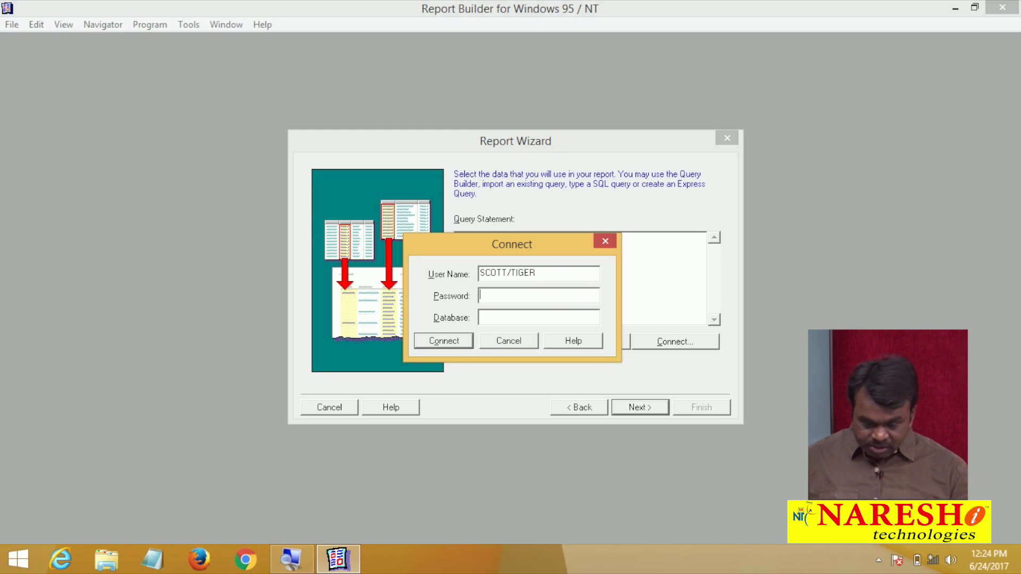
type("ORCL")
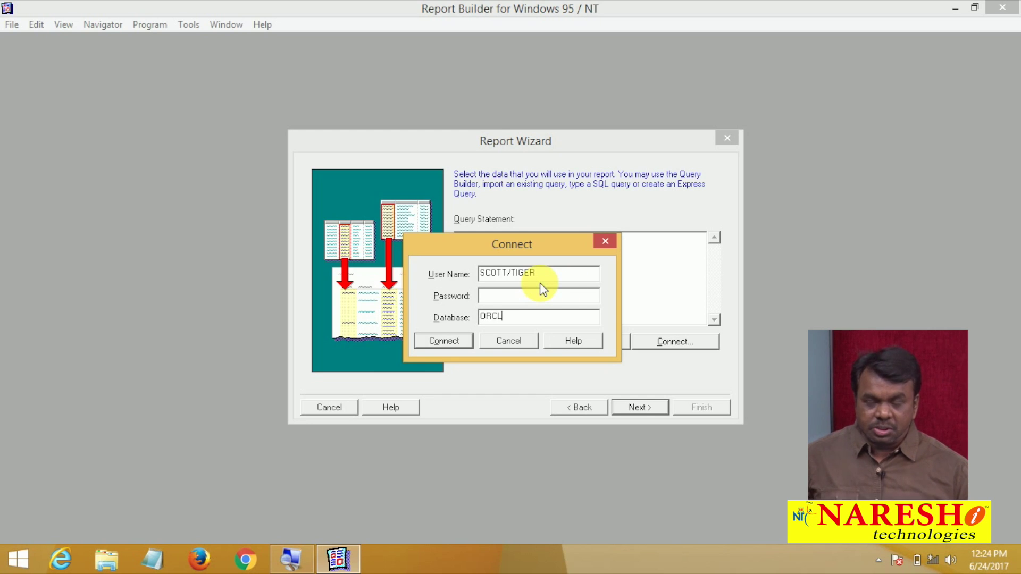
key("BackSpace")
key("BackSpace")
key("BackSpace")
key("BackSpace")
key("BackSpace")
key("BackSpace")
key("Tab")
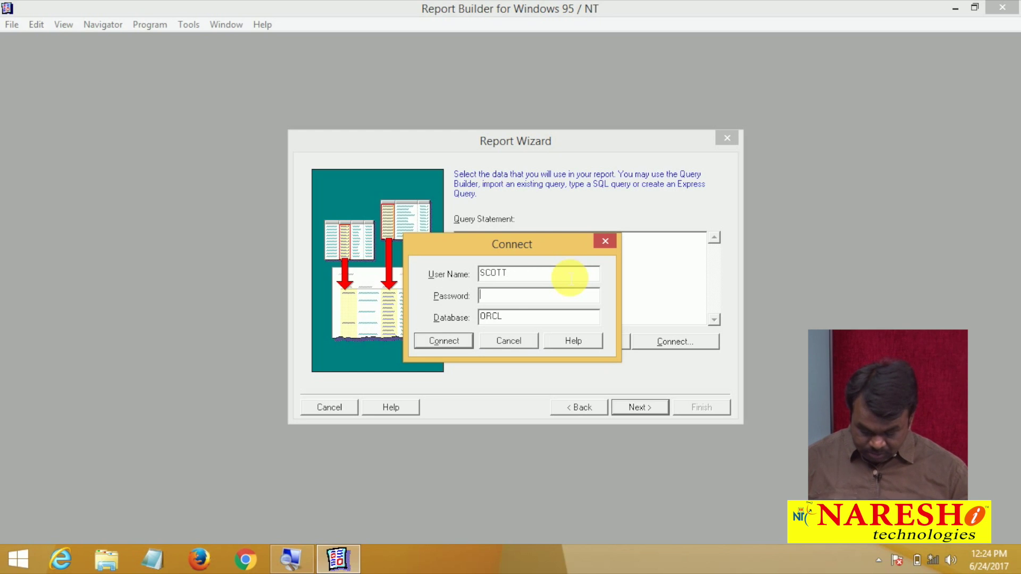
type("tiger")
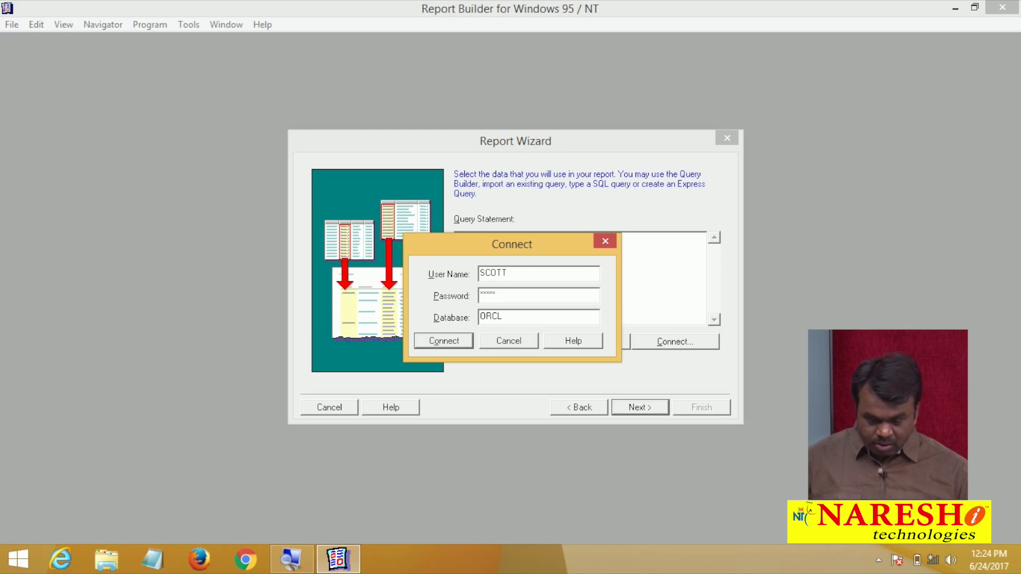
left_click(454, 344)
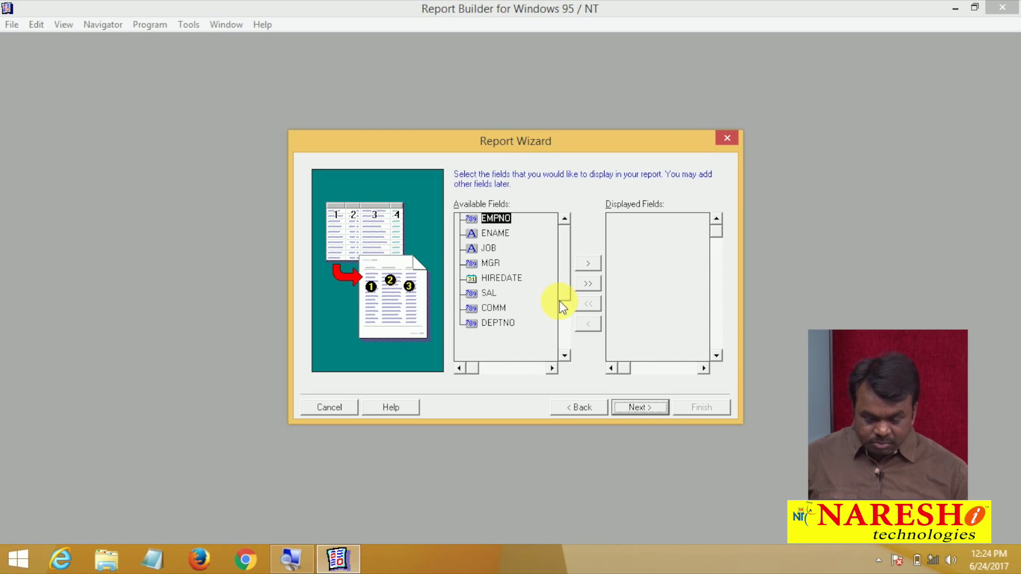
Step back to the query page and return to the field selection page
left_click(579, 405)
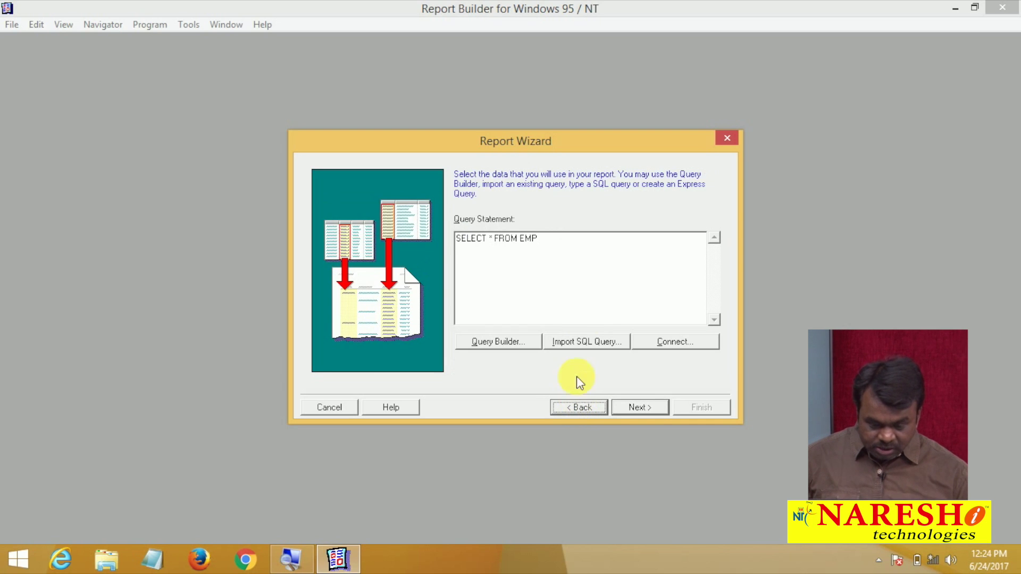
left_click(638, 410)
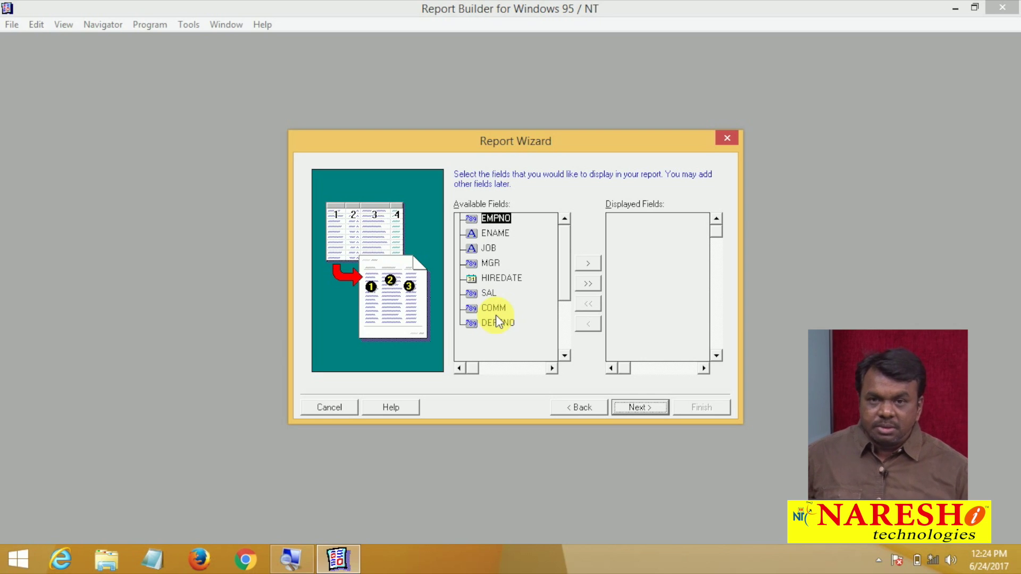
Display only the EMPNO, ENAME, JOB and SAL fields, then advance to the totals page
left_click(589, 283)
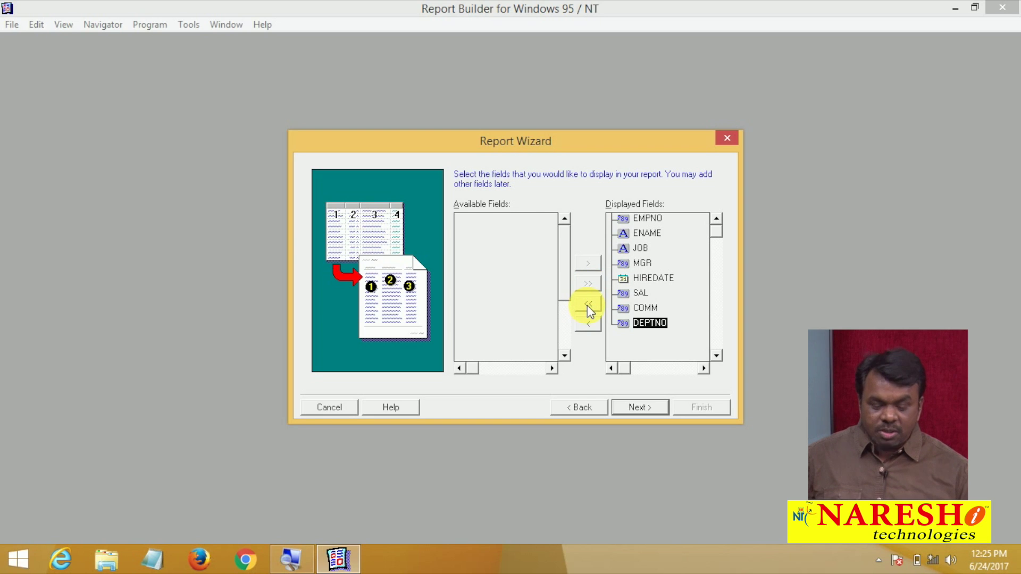
left_click(588, 304)
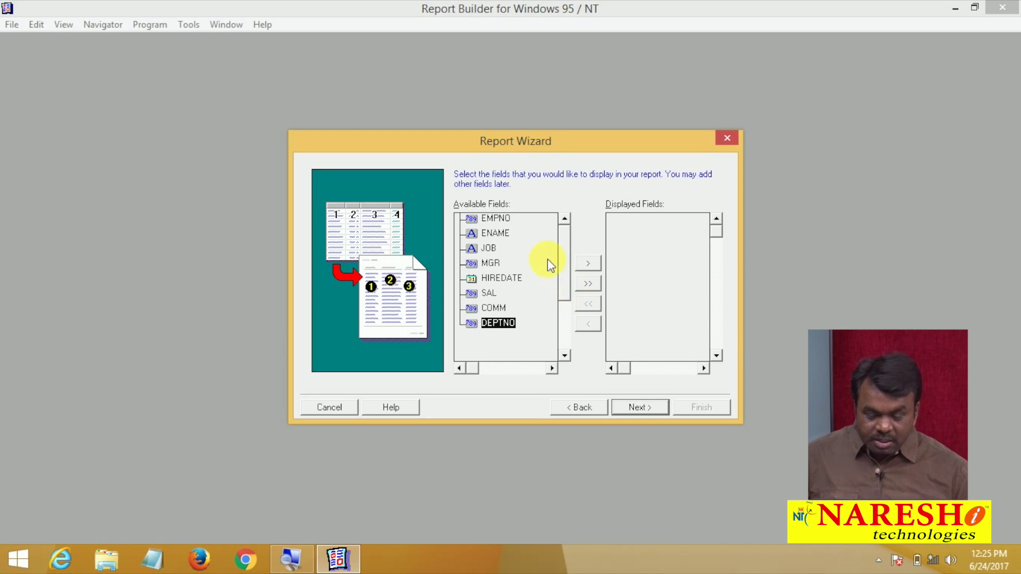
left_click(504, 219)
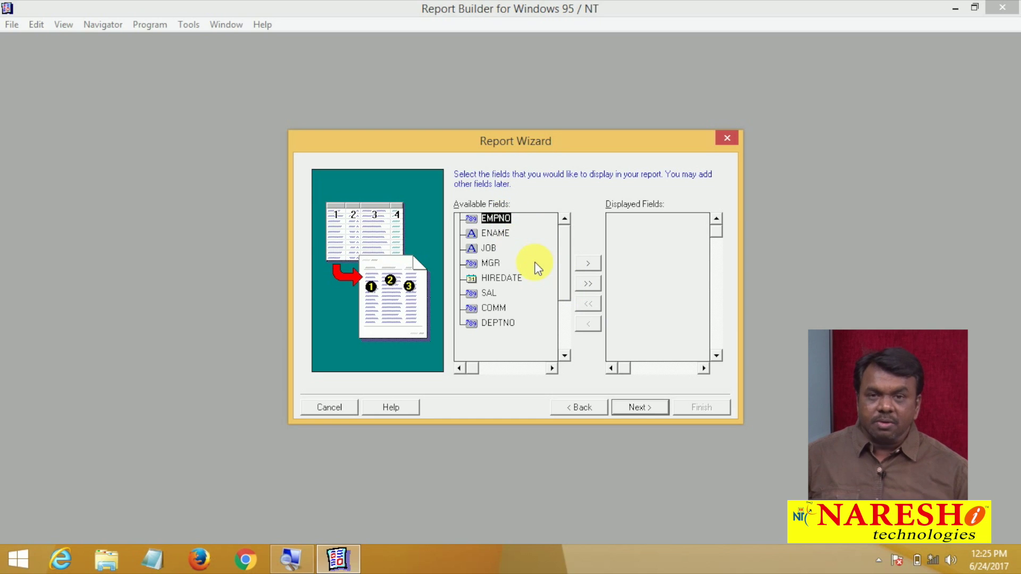
left_click(596, 263)
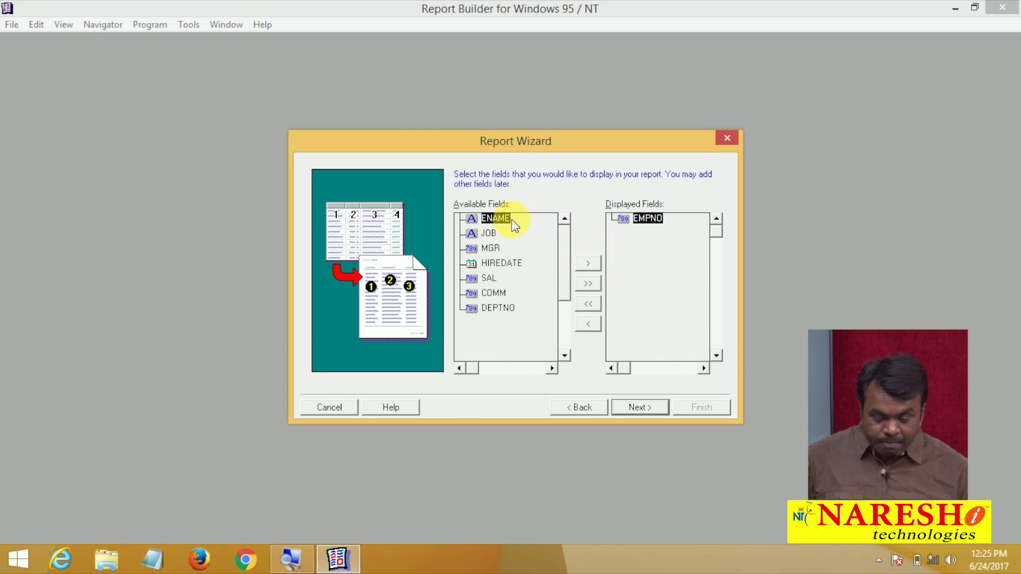
left_click(588, 264)
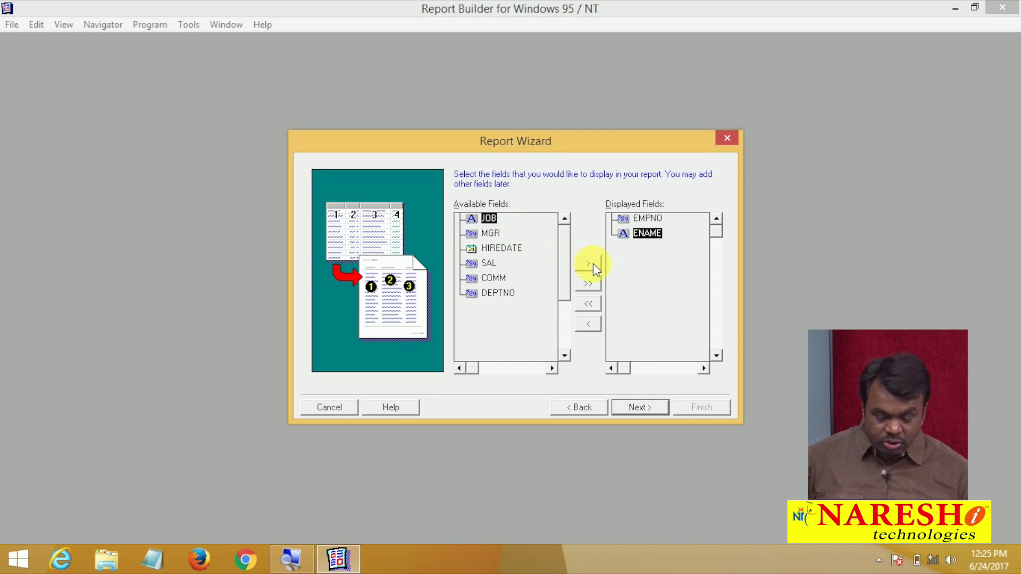
left_click(591, 264)
left_click(478, 251)
left_click(589, 266)
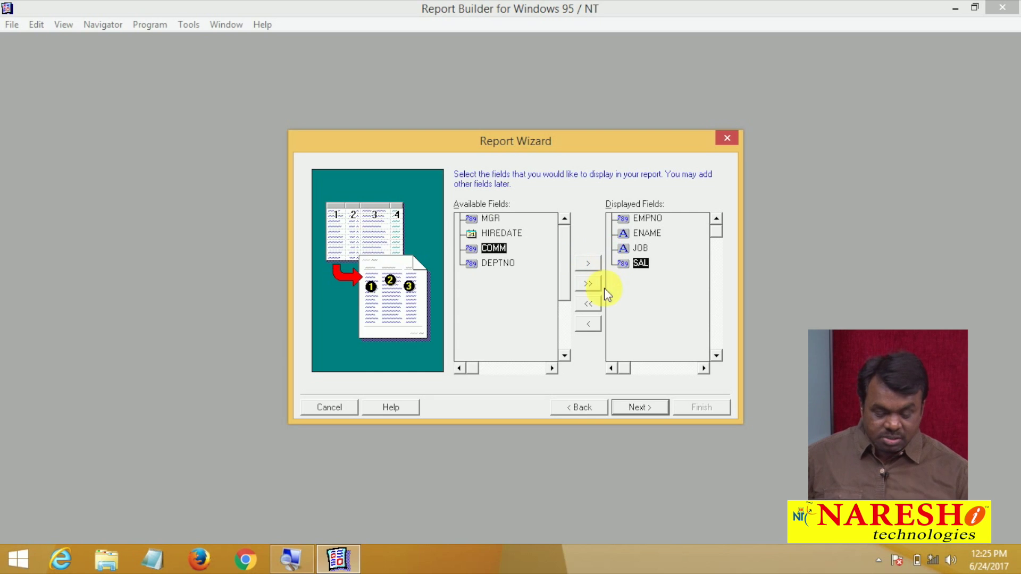
left_click(631, 408)
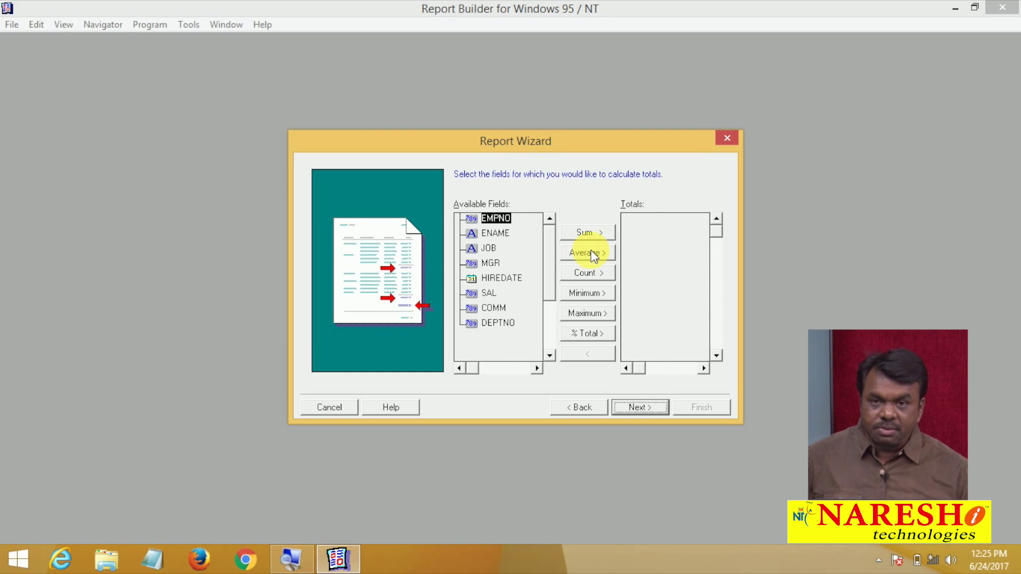
Skip the totals and keep the default labels and widths
left_click(625, 407)
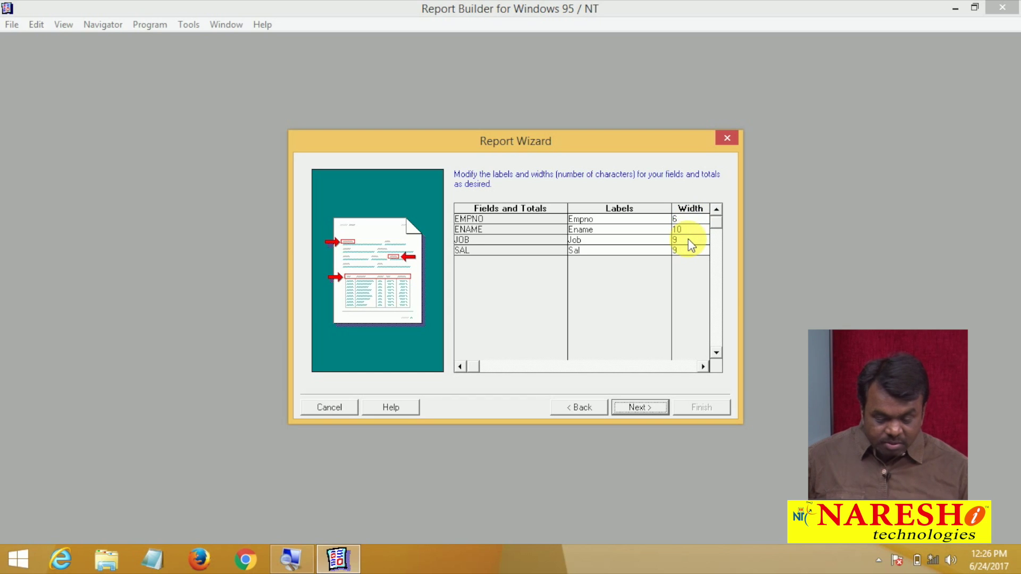
left_click(638, 409)
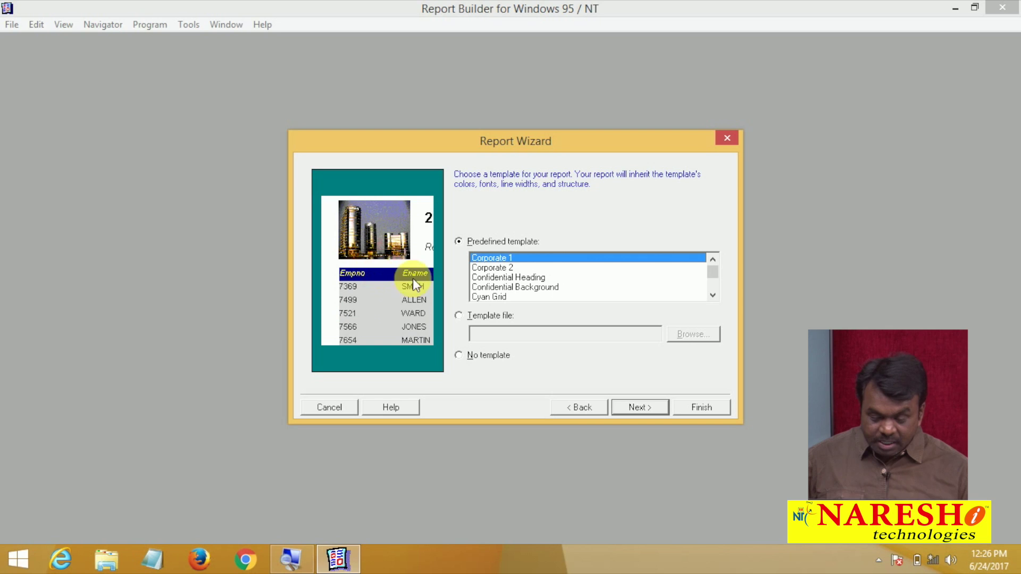
Preview Corporate 2, Confidential Heading, Confidential Background and Cyan Grid, then select Corporate 2
left_click(494, 268)
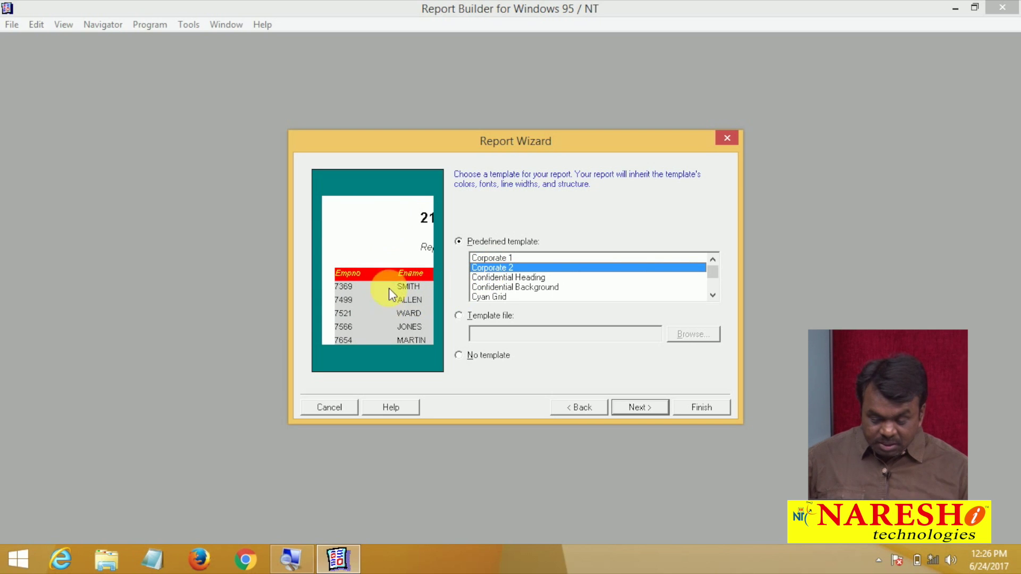
left_click(515, 277)
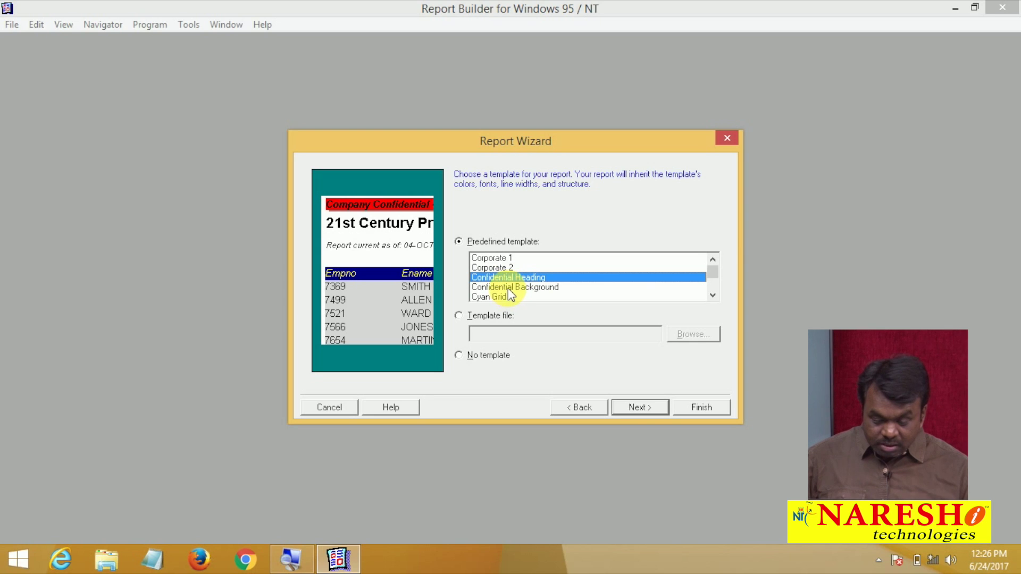
left_click(508, 287)
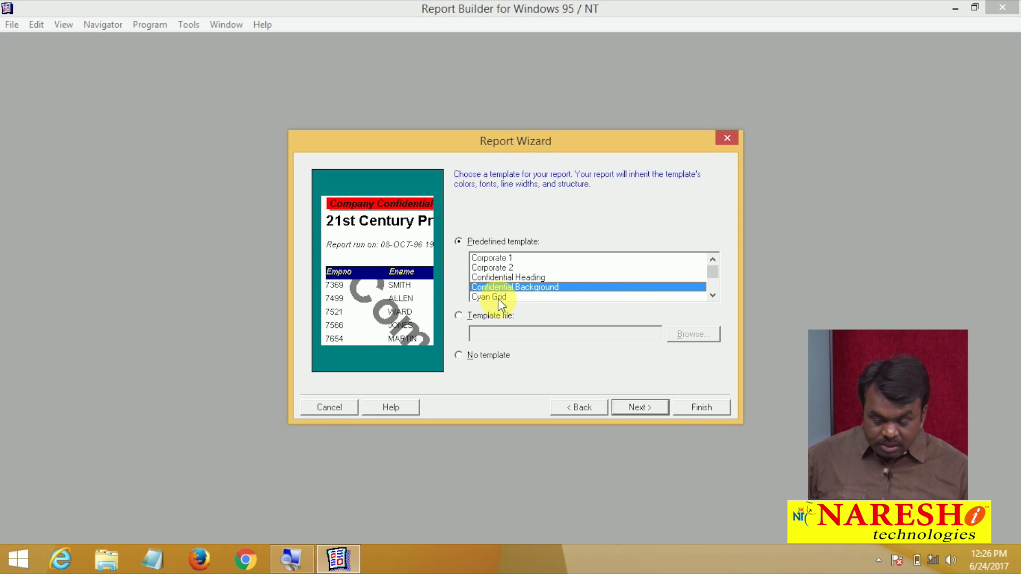
left_click(497, 297)
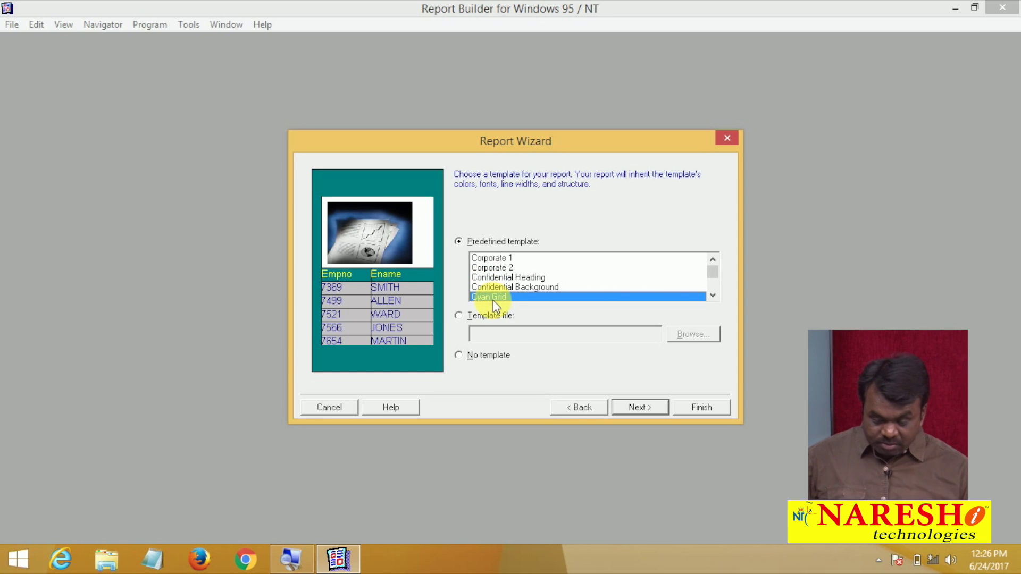
left_click(494, 270)
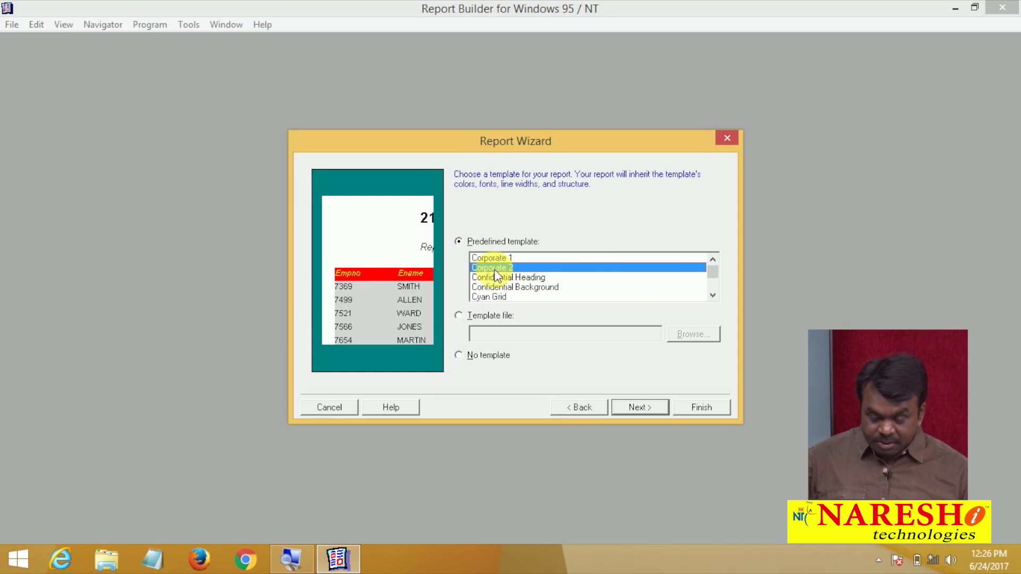
left_click(662, 405)
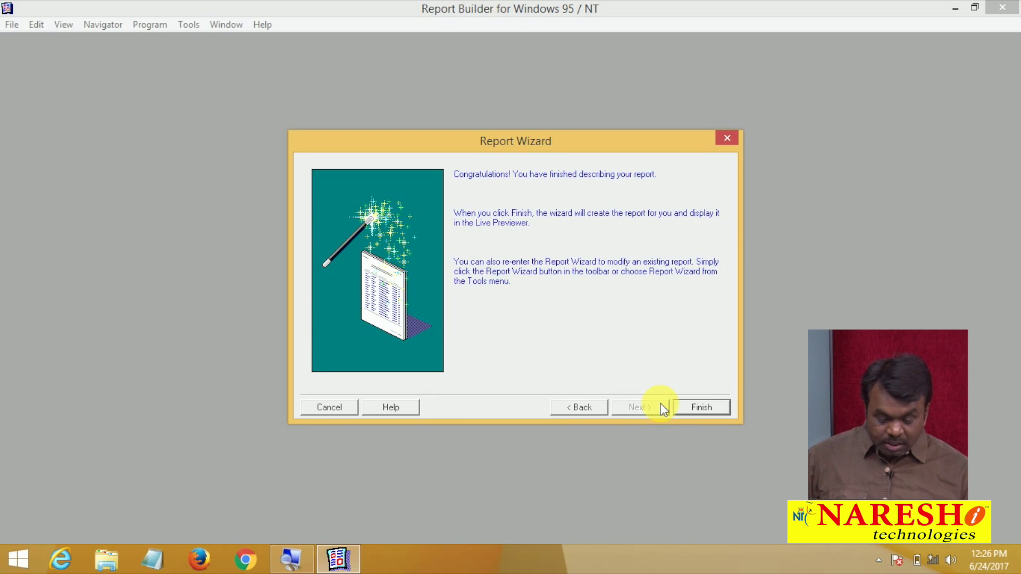
Finish the wizard and maximize the Live Previewer showing the EMP report
left_click(691, 404)
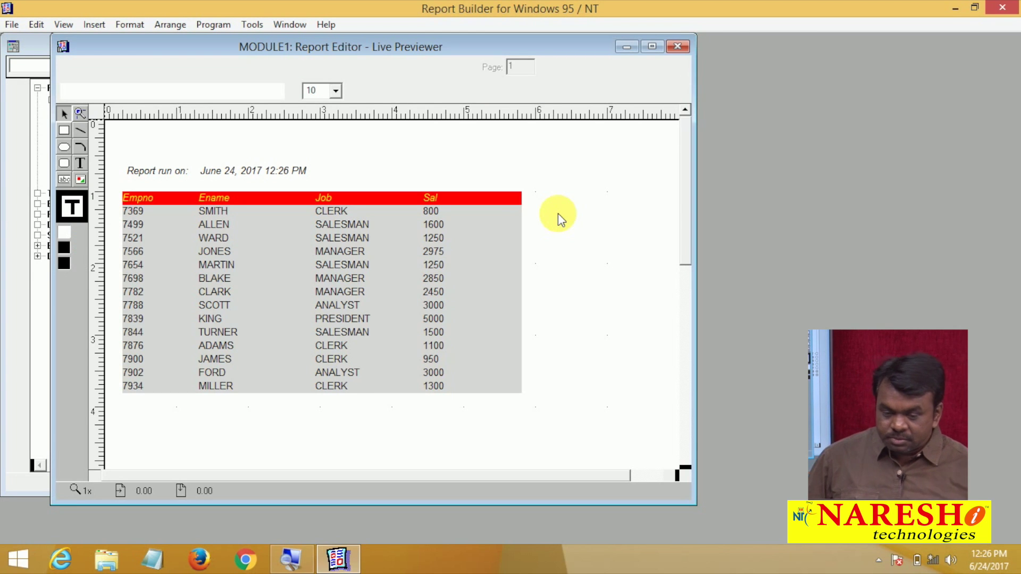
left_click(653, 47)
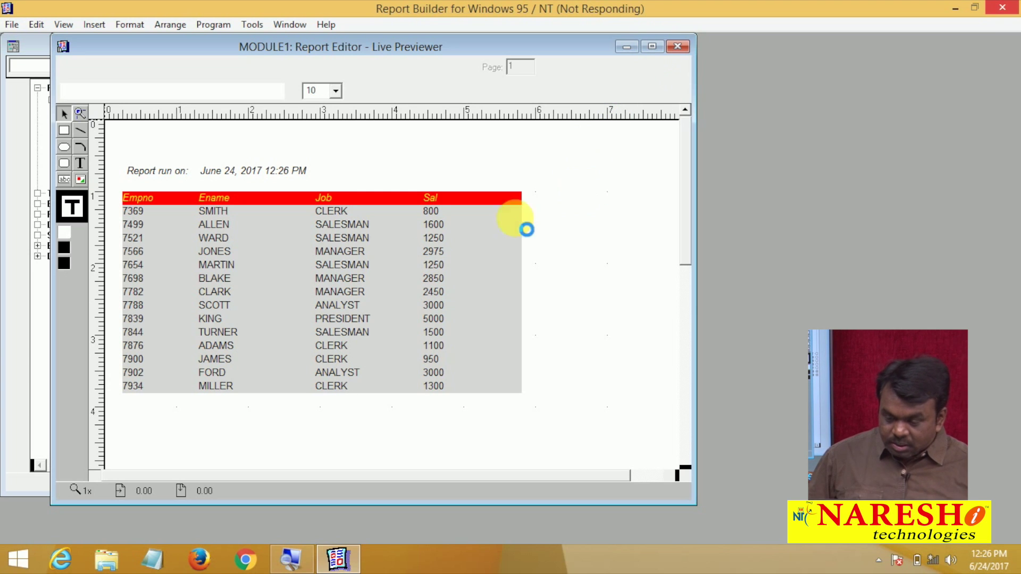